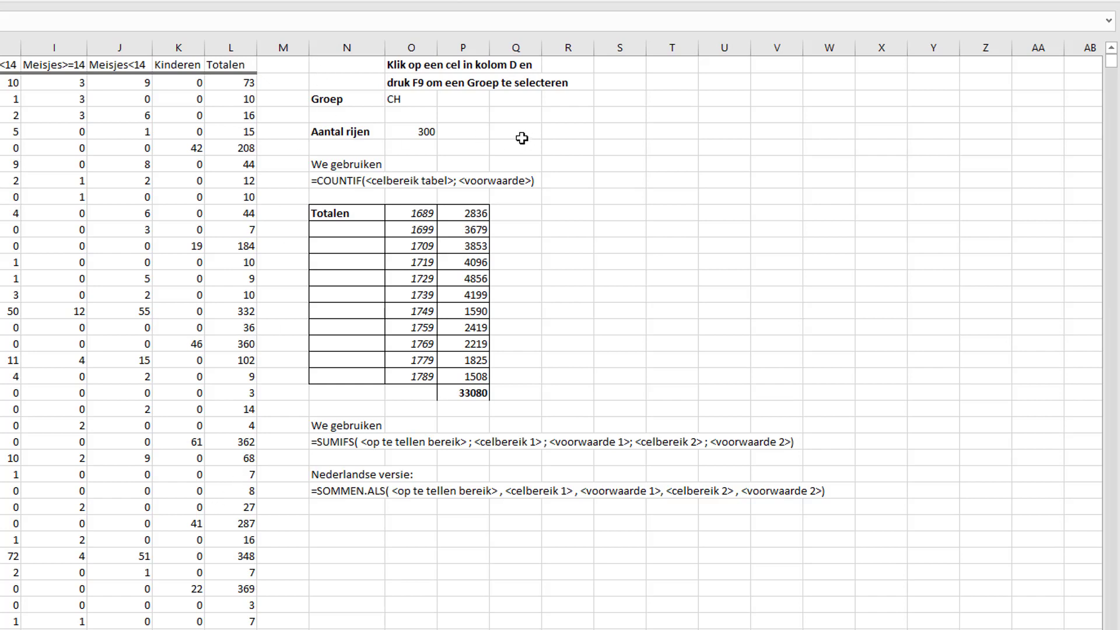
- Inspect the COUNTIF formula behind the 300 row count, then open the 1689 total's SUMIFS formula
{"action": "left_click", "coordinate": [415, 132]}
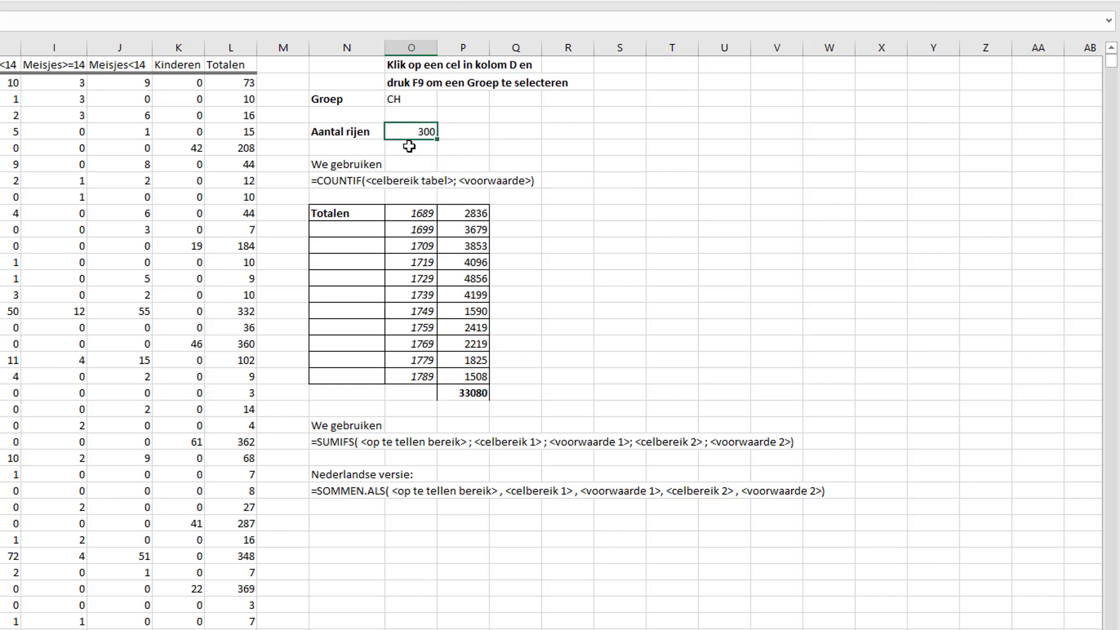
{"action": "key", "text": "F2"}
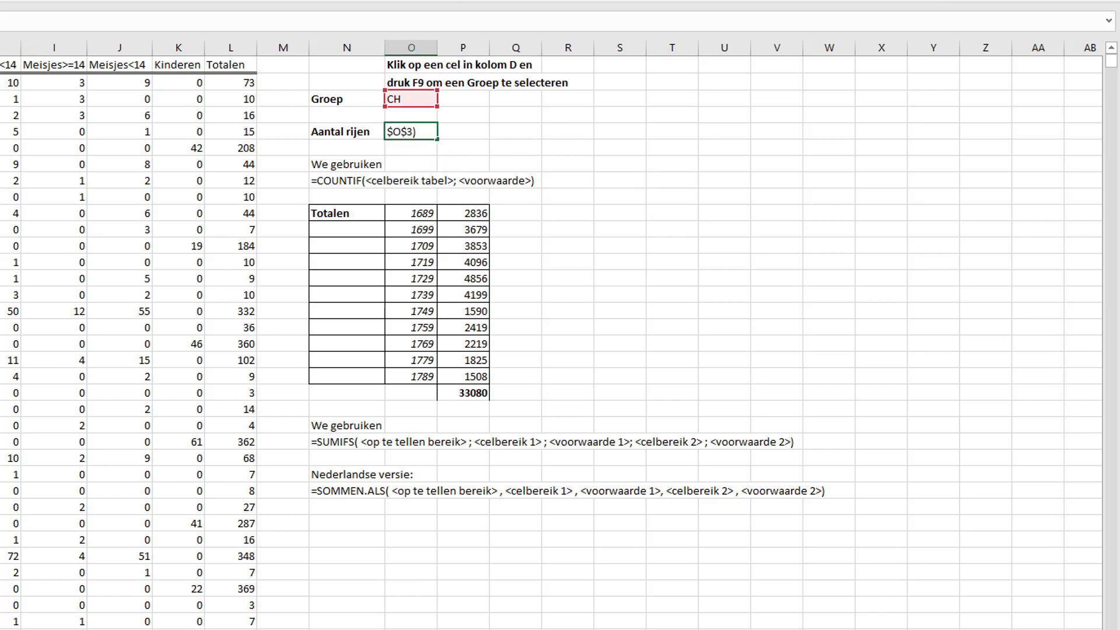
{"action": "left_click", "coordinate": [422, 131]}
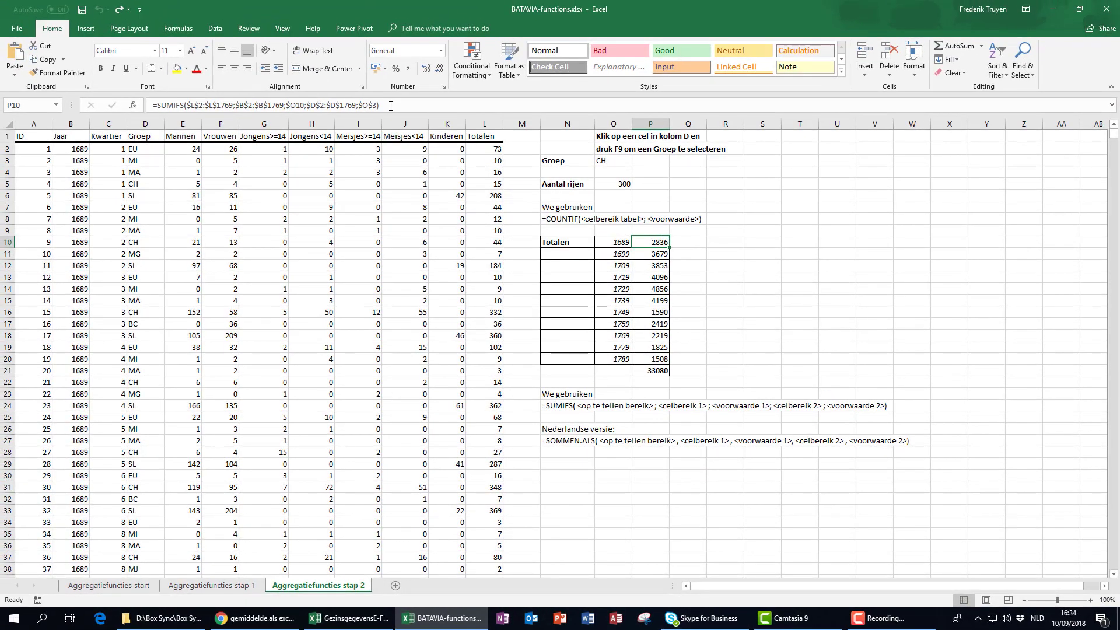
{"action": "key", "text": "F2"}
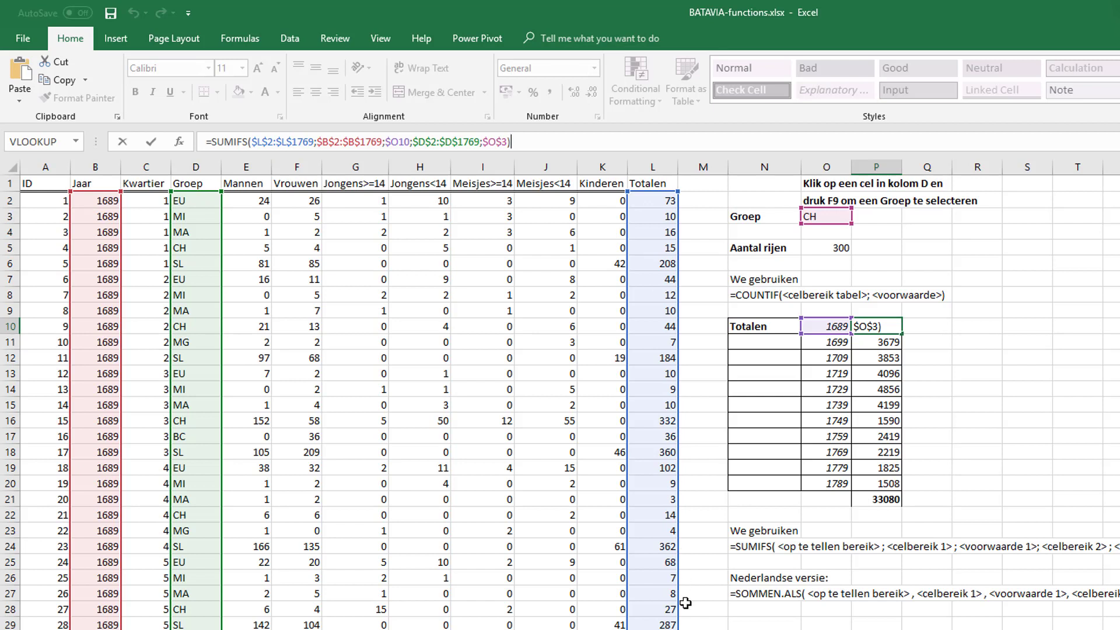
- Highlight the year criteria range $B$2:$B$1769 as criteria_range1 in the 1689 SUMIFS tooltip
{"action": "left_click", "coordinate": [341, 140]}
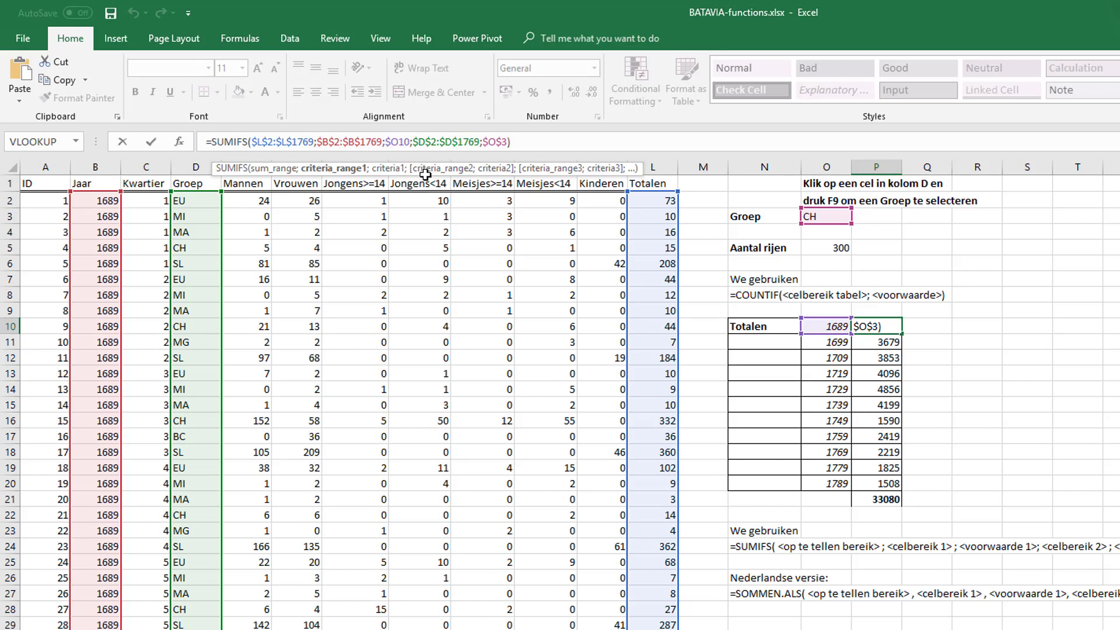
- Step the SUMIFS tooltip to group range $D$2:$D$1769, then its criterion $O$3 (CH)
{"action": "left_click", "coordinate": [435, 142]}
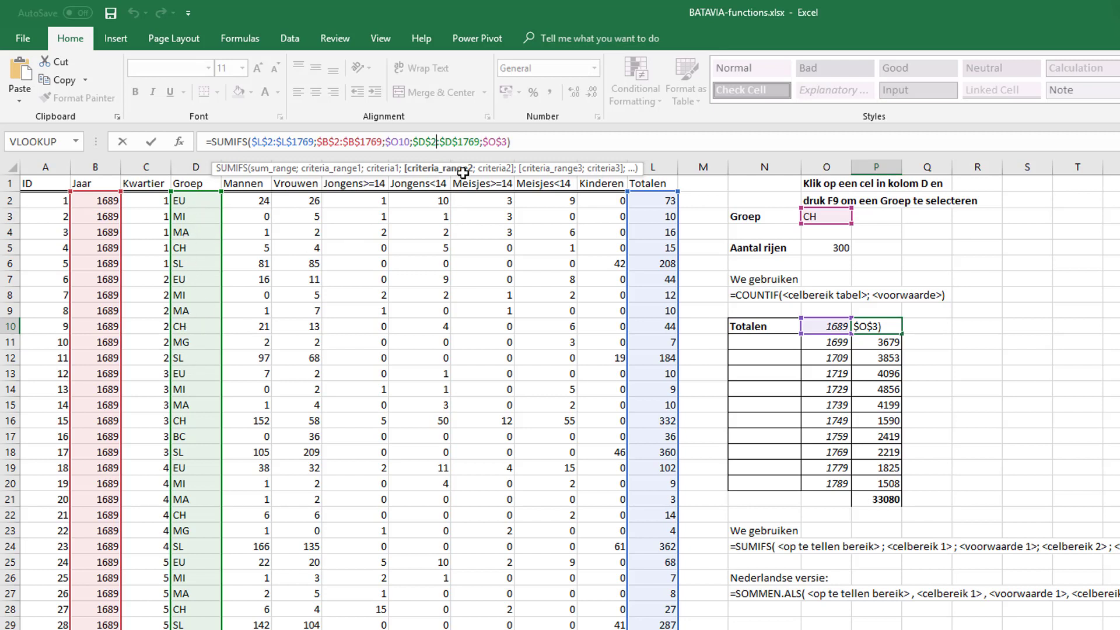
{"action": "left_click", "coordinate": [493, 141]}
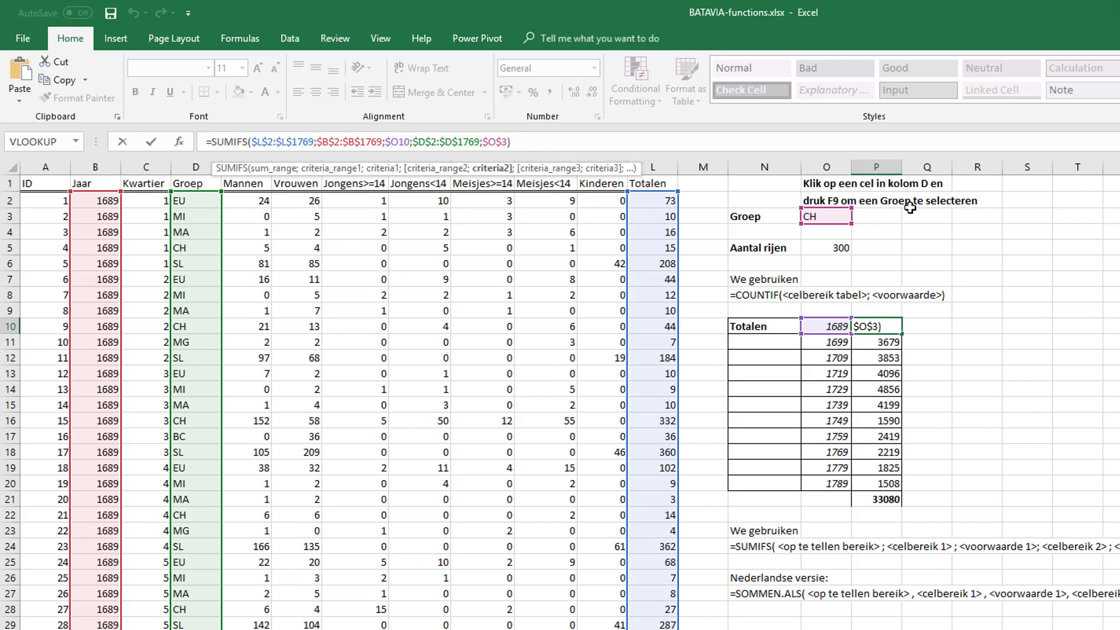